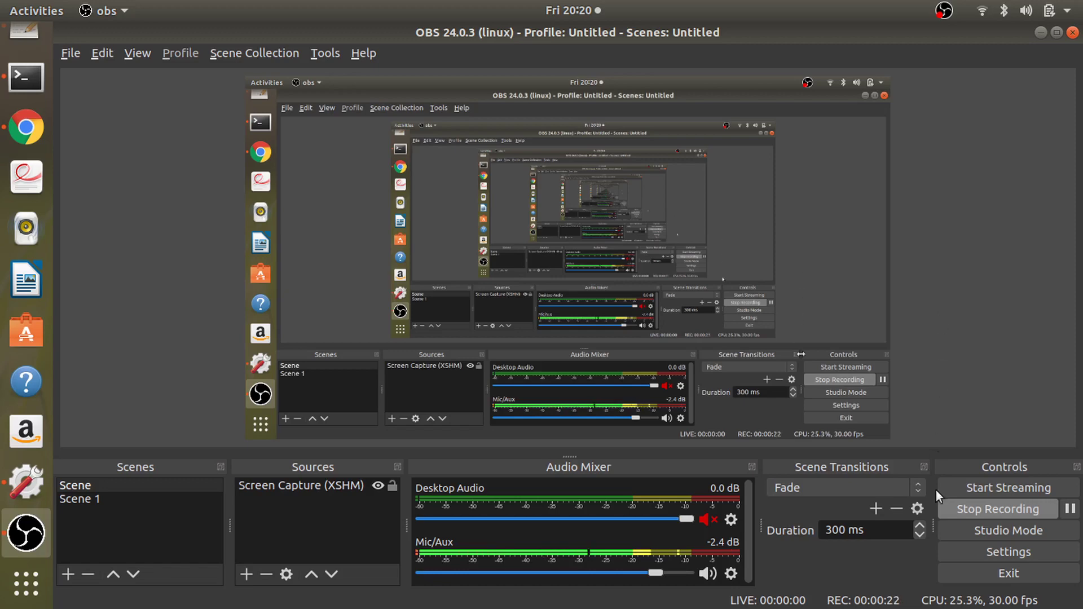
Confirm Stereo channels and the Default mic device in Audio settings, then close Settings
{"action": "left_click", "coordinate": [1009, 552]}
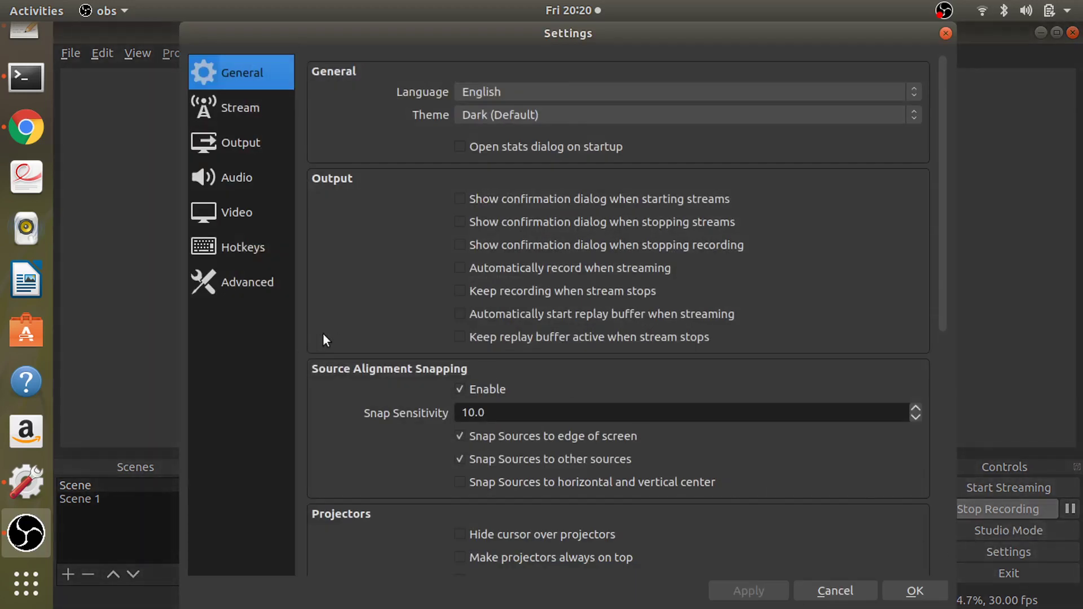
{"action": "left_click", "coordinate": [230, 183]}
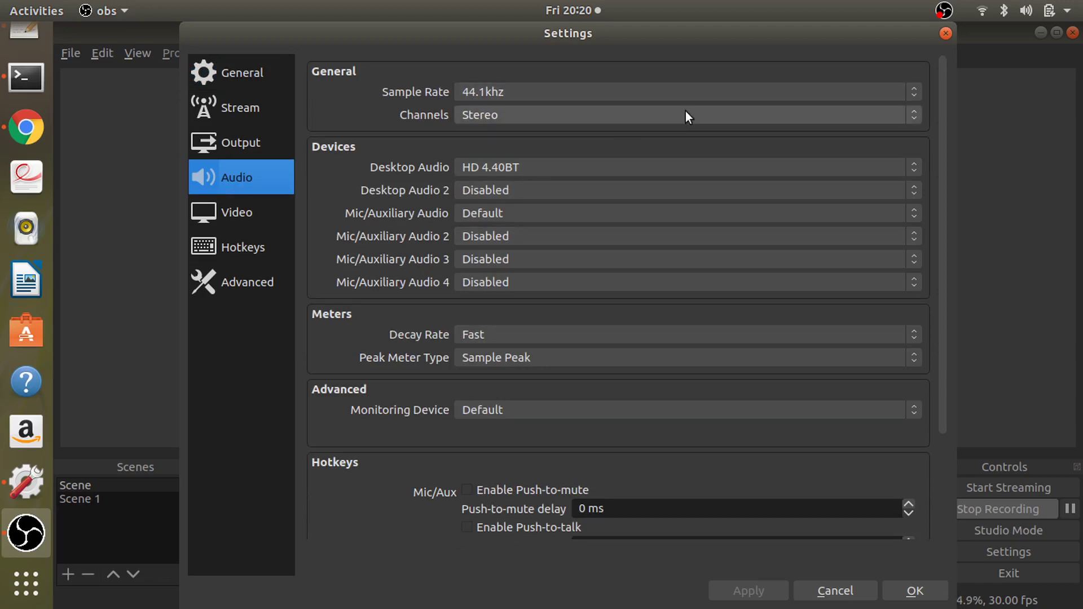
{"action": "left_click", "coordinate": [686, 114]}
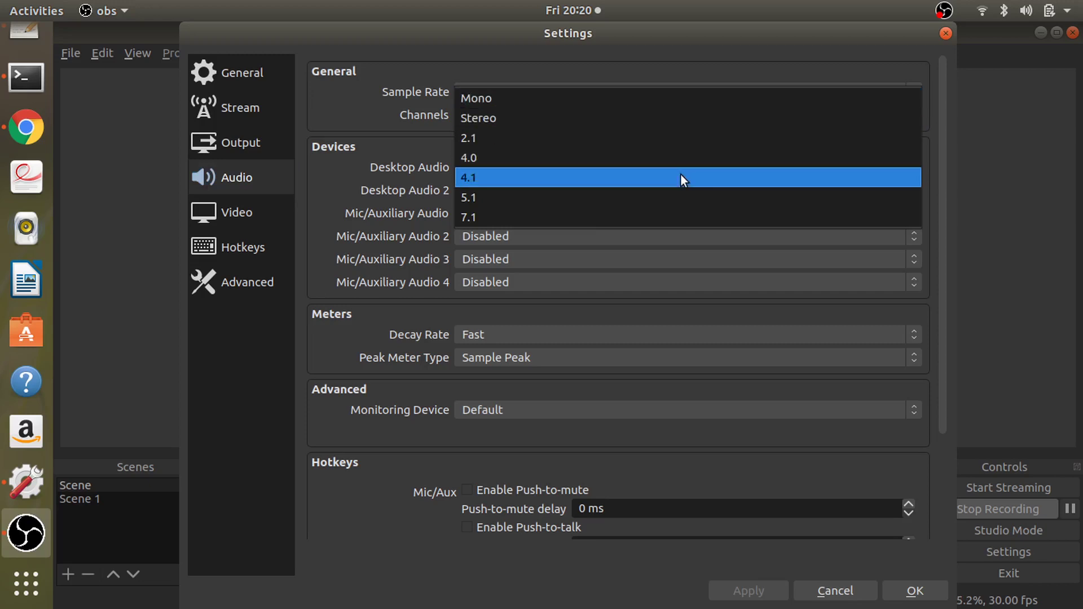
{"action": "left_click", "coordinate": [377, 118]}
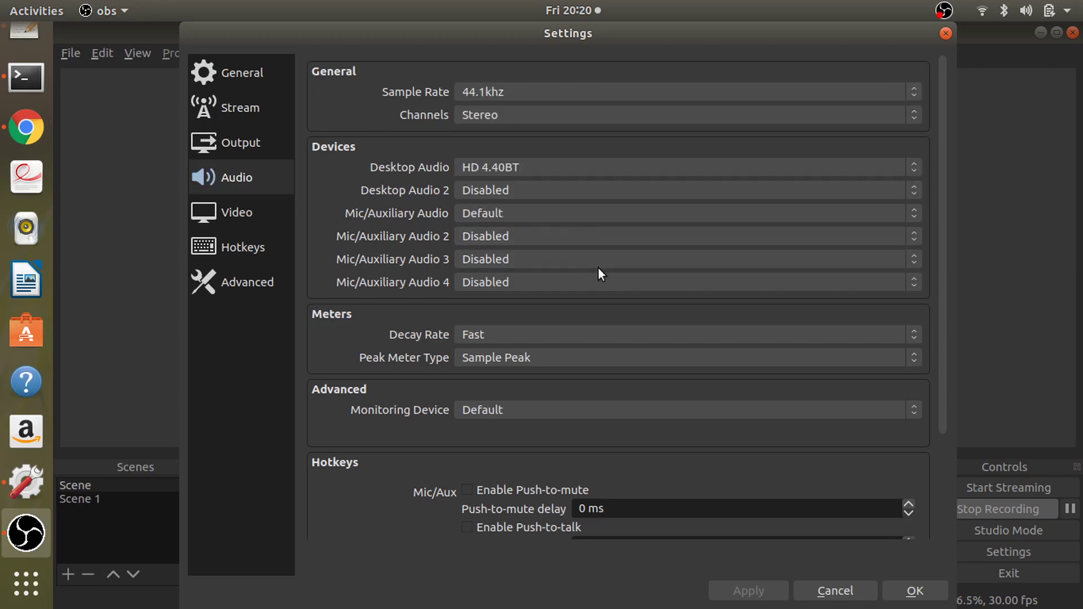
{"action": "left_click", "coordinate": [677, 211]}
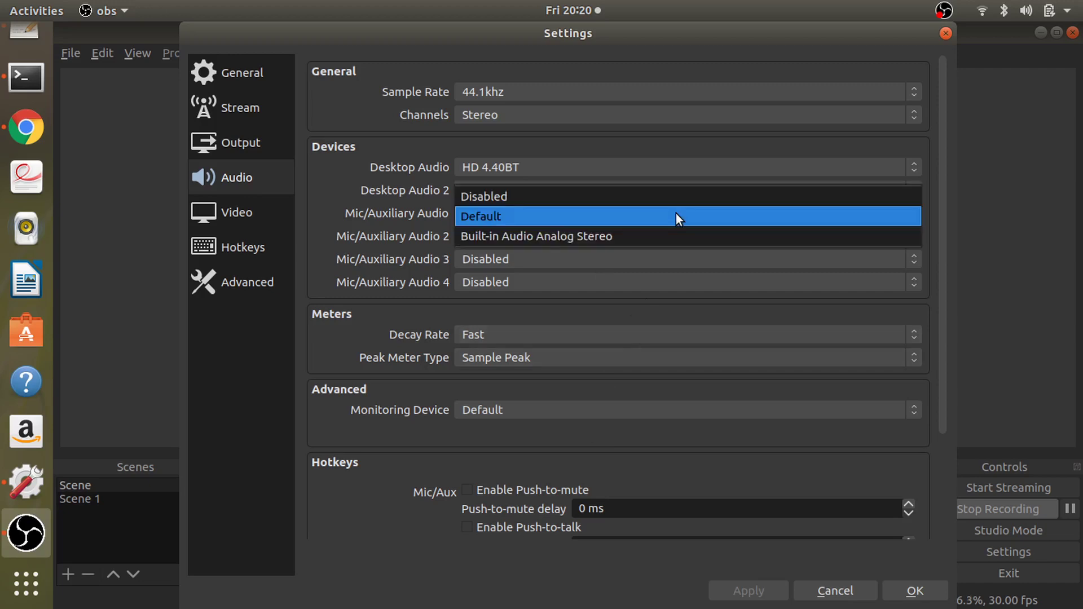
{"action": "left_click", "coordinate": [677, 216]}
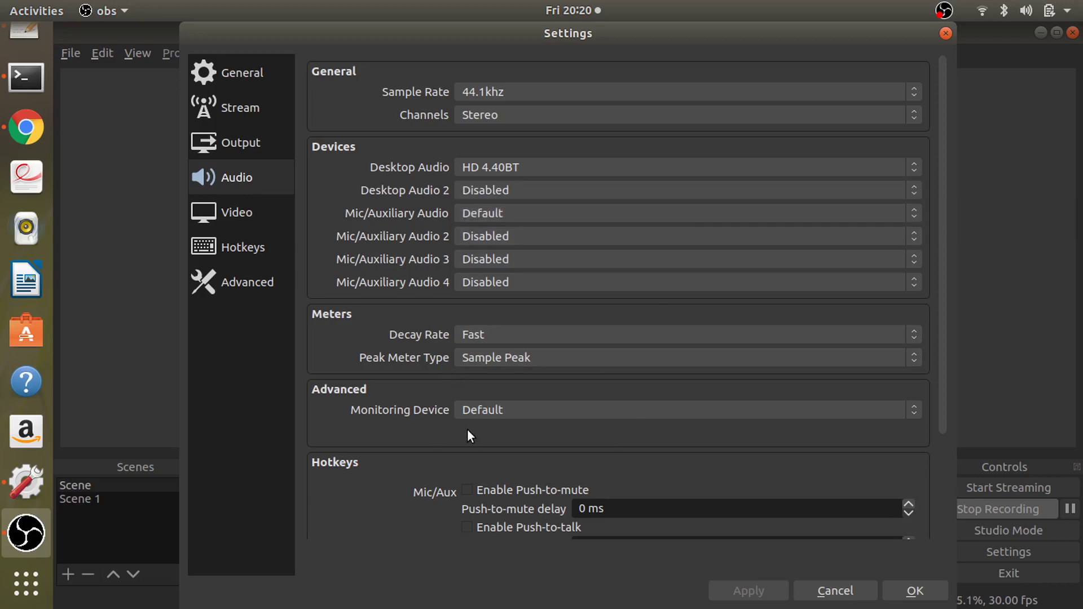
{"action": "left_click", "coordinate": [902, 583]}
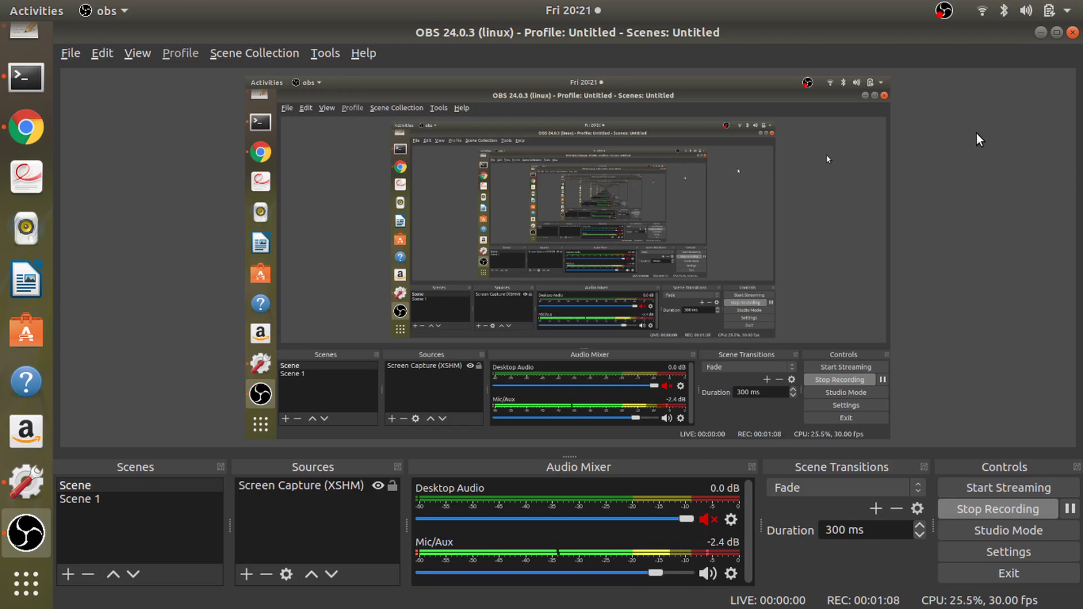
Show the Input tab of Ubuntu's Sound settings with the headset microphone
{"action": "left_click", "coordinate": [1068, 11]}
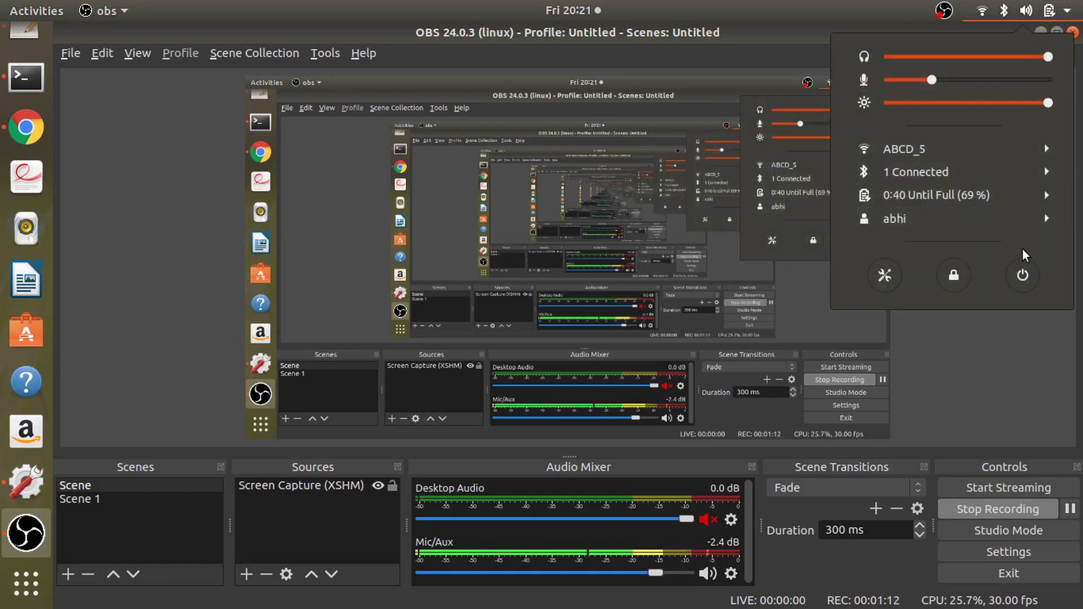
{"action": "left_click", "coordinate": [885, 276]}
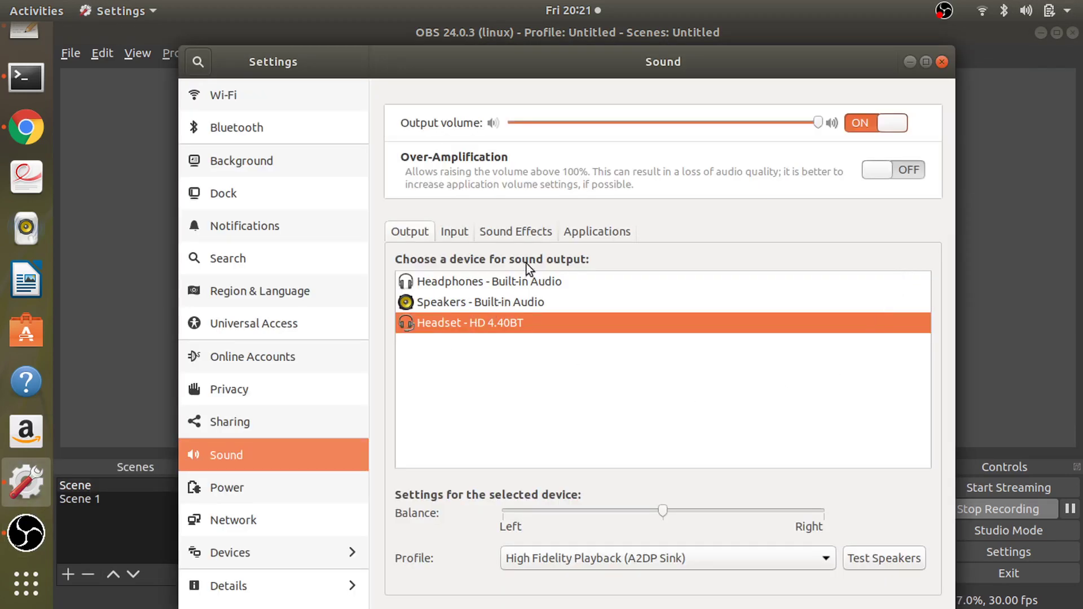
{"action": "left_click", "coordinate": [454, 232]}
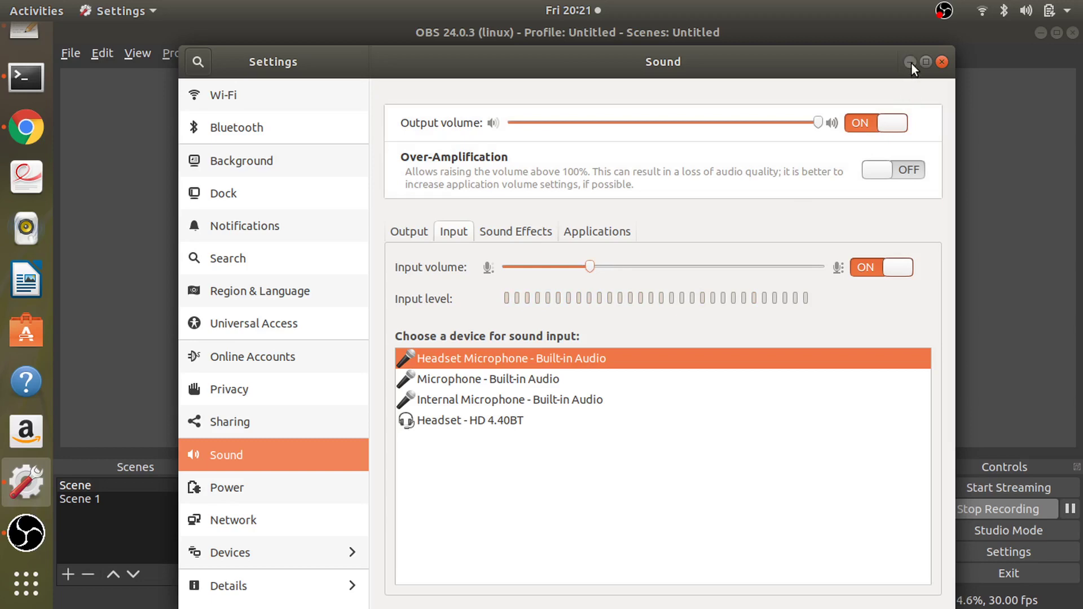
Close Ubuntu Settings and drag the Mic/Aux mixer slider down to -3.0 dB
{"action": "left_click", "coordinate": [941, 61]}
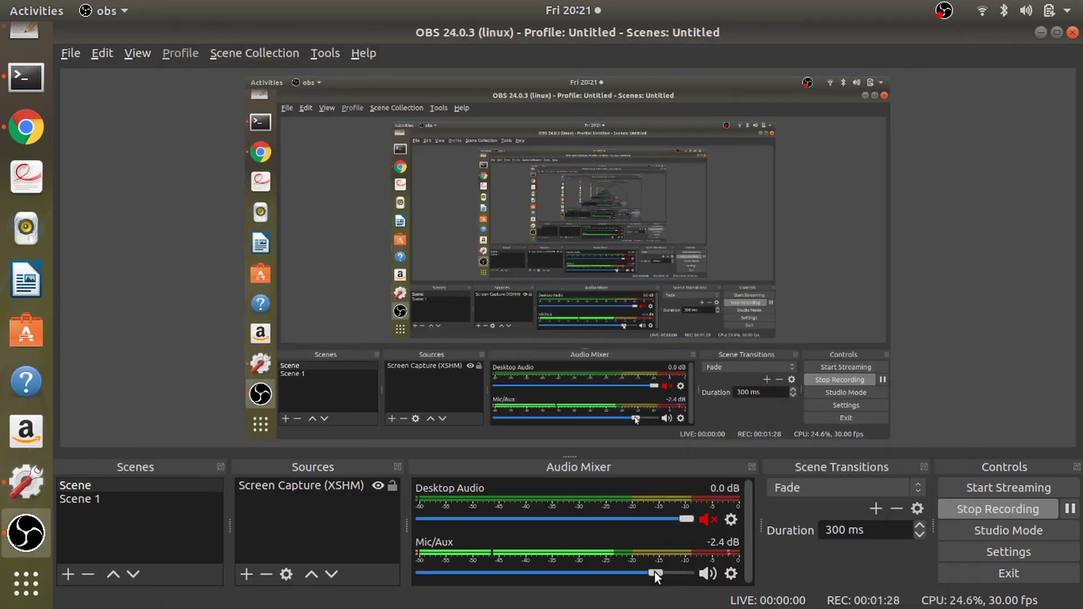
{"action": "mouse_move", "coordinate": [654, 572]}
{"action": "left_mouse_down"}
{"action": "mouse_move", "coordinate": [641, 572]}
{"action": "mouse_move", "coordinate": [660, 573]}
{"action": "left_mouse_up"}
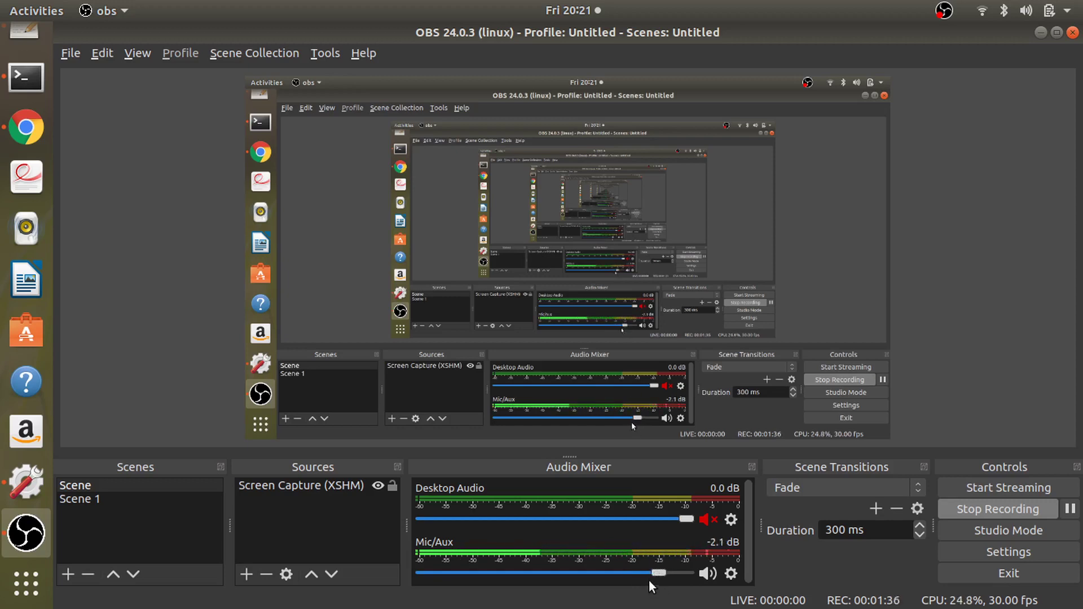
{"action": "left_click_drag", "start_coordinate": [659, 573], "coordinate": [648, 575]}
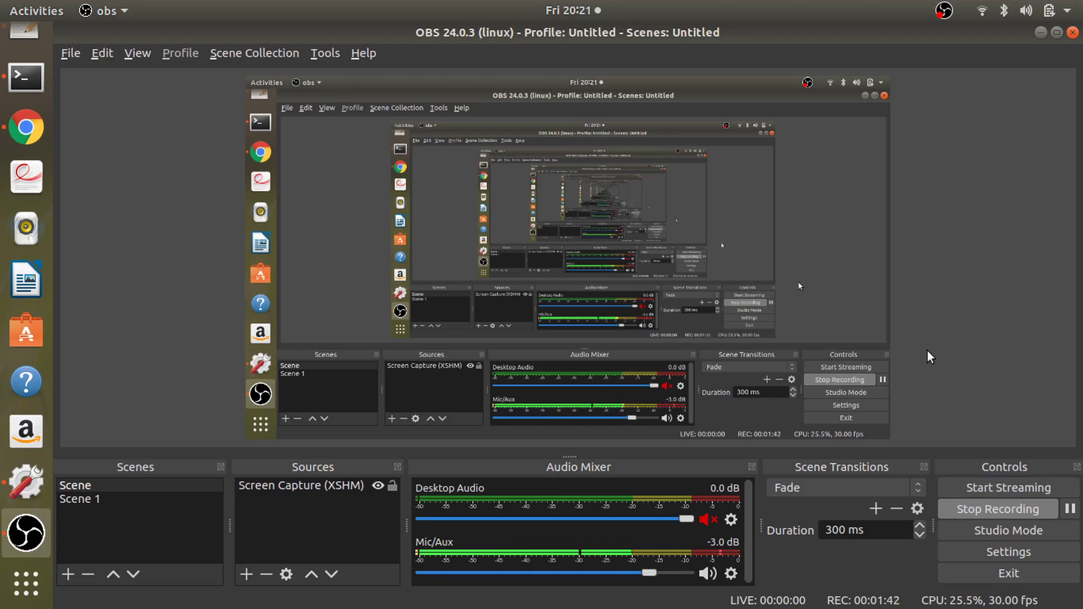
Open Mic/Aux Filters and inspect Noise Suppression, Noise Gate, and Gain at 2.40 dB
{"action": "right_click", "coordinate": [730, 570]}
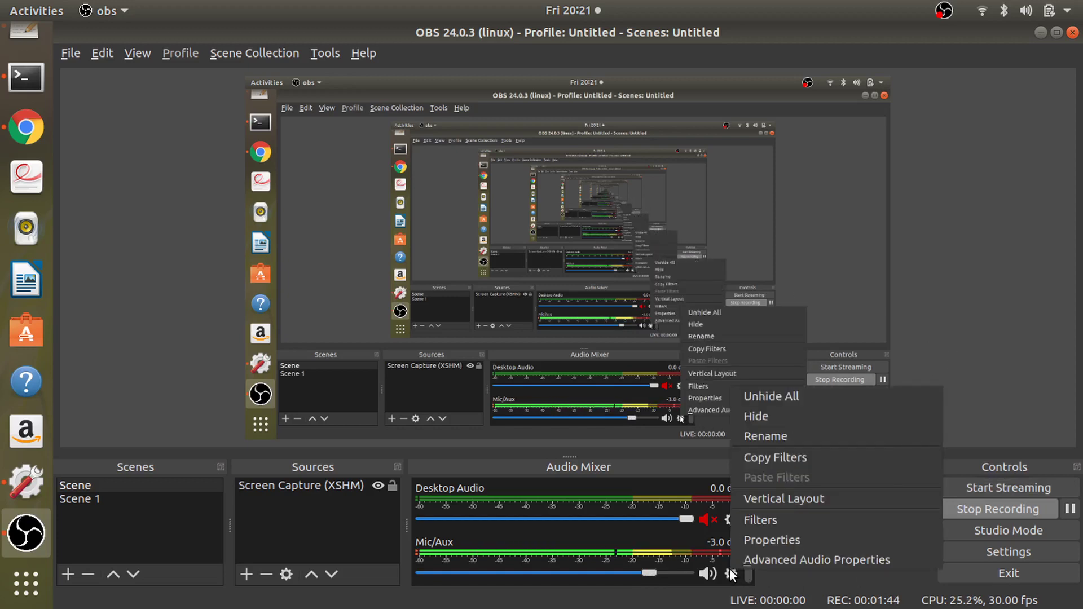
{"action": "left_click", "coordinate": [761, 521]}
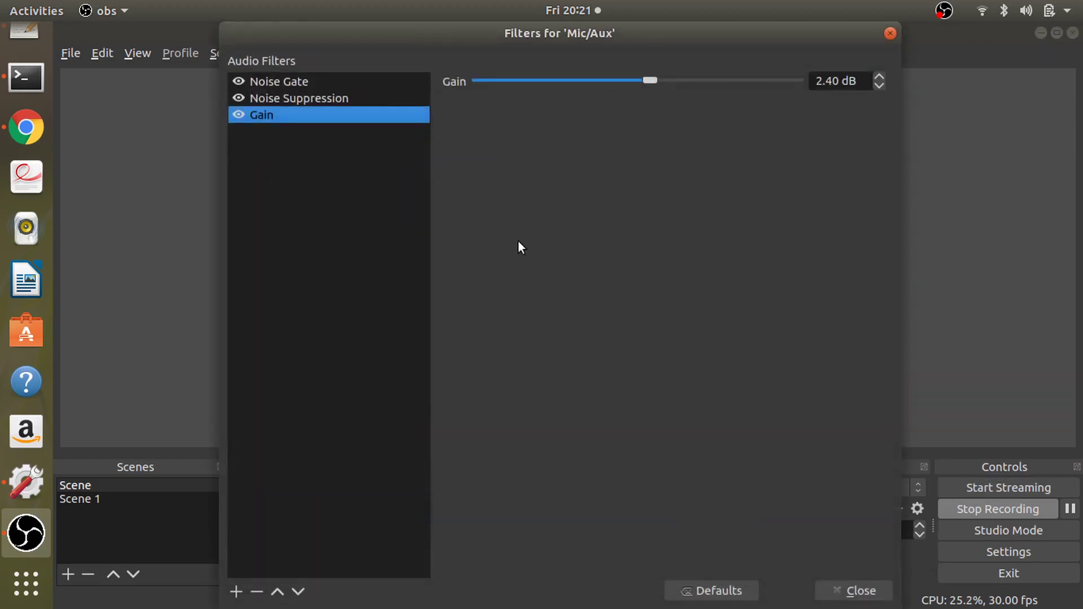
{"action": "left_click", "coordinate": [321, 97]}
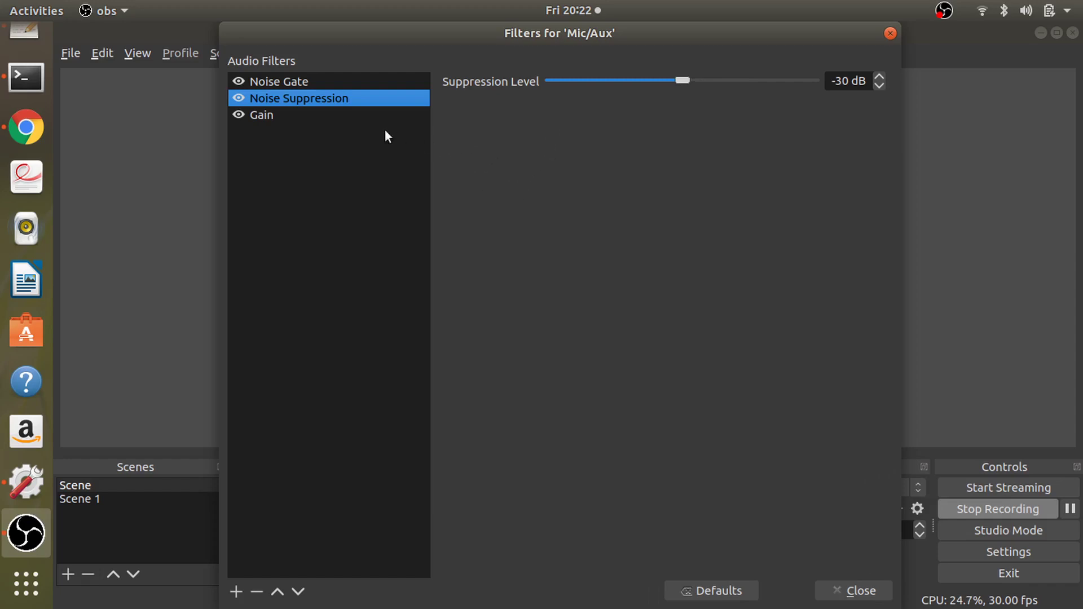
{"action": "left_click", "coordinate": [291, 81]}
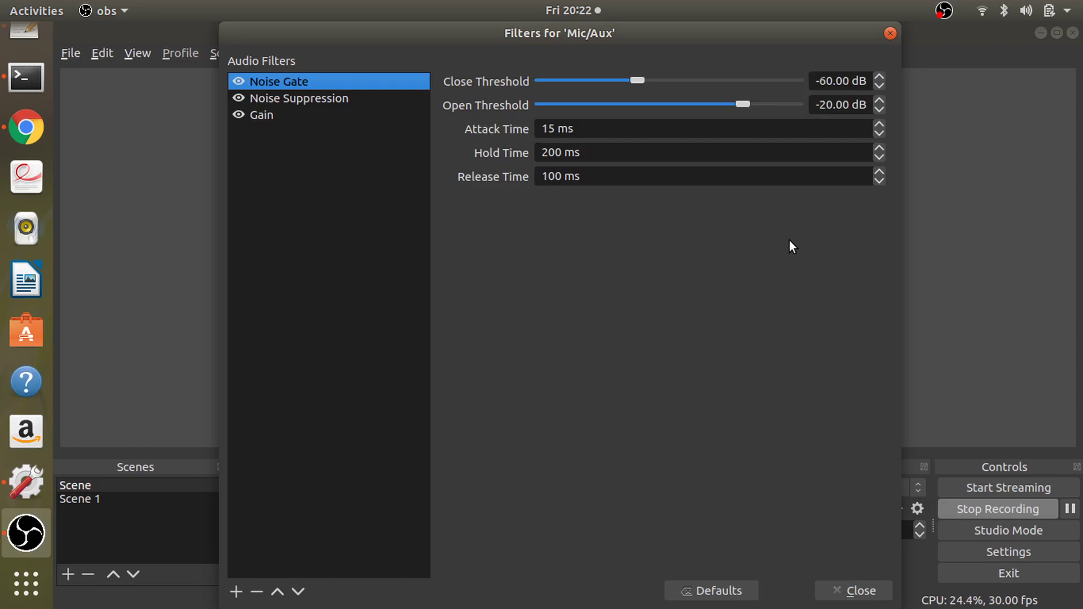
{"action": "left_click", "coordinate": [261, 114]}
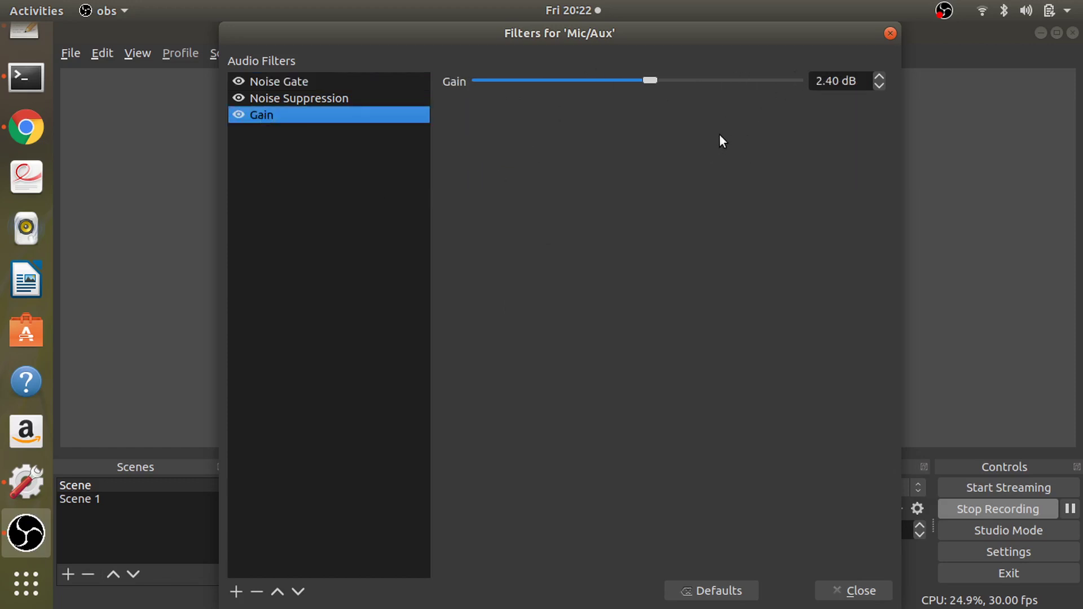
Close the Mic/Aux Filters window and reopen Ubuntu's Sound settings
{"action": "left_click", "coordinate": [855, 592]}
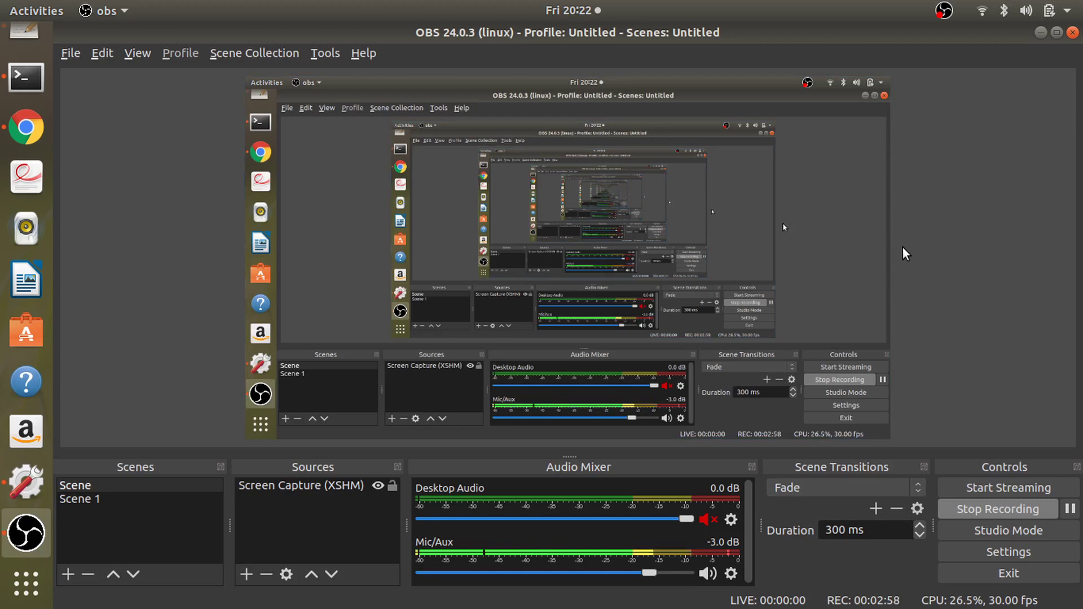
{"action": "left_click", "coordinate": [1068, 12]}
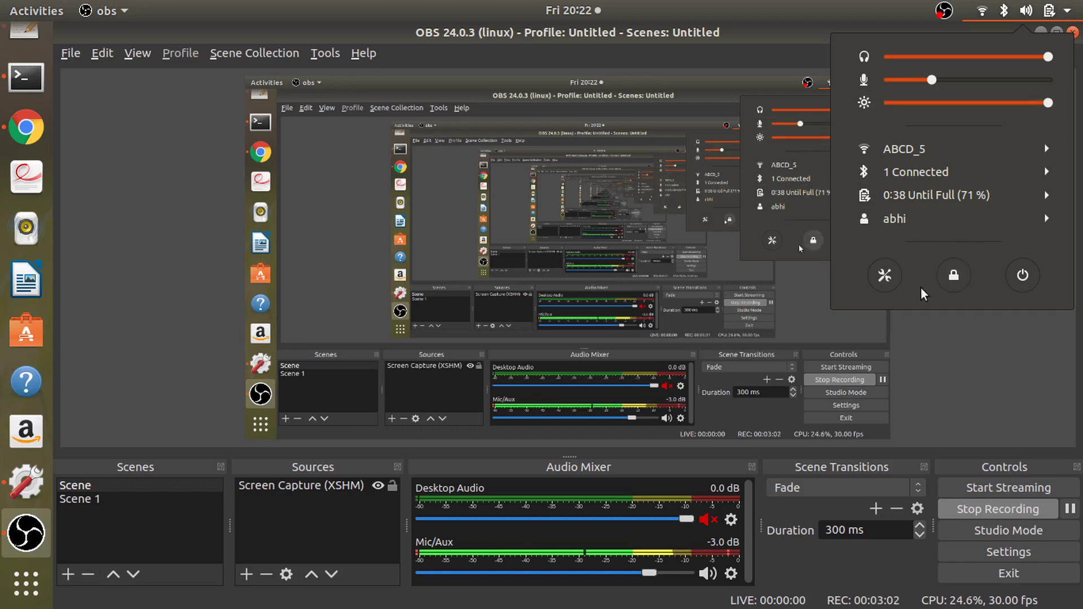
{"action": "left_click", "coordinate": [883, 276]}
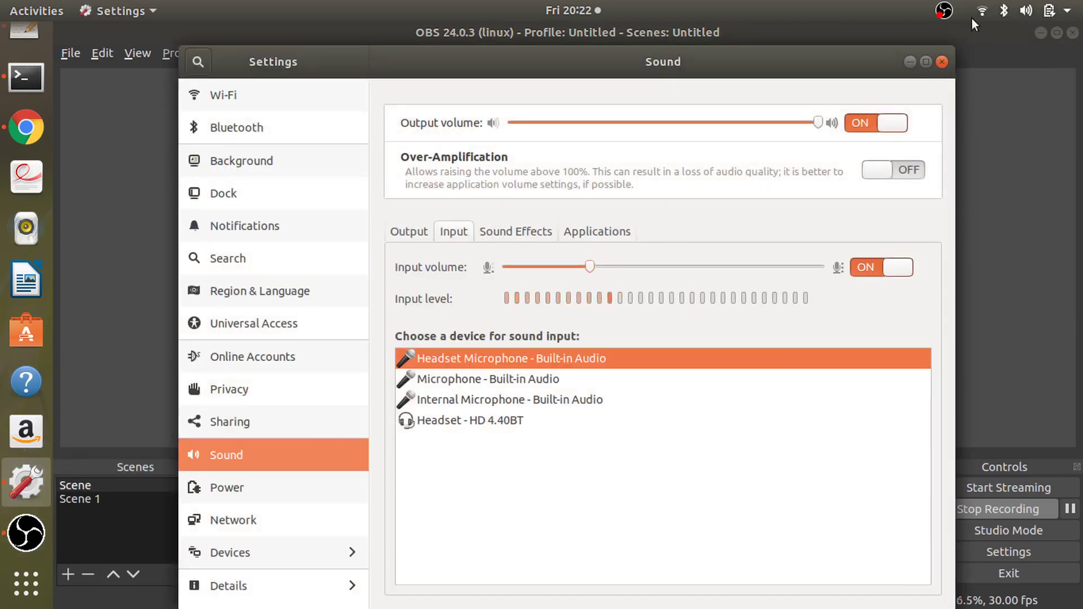
Minimize Ubuntu's Sound settings to return to the OBS main window
{"action": "left_click", "coordinate": [910, 62]}
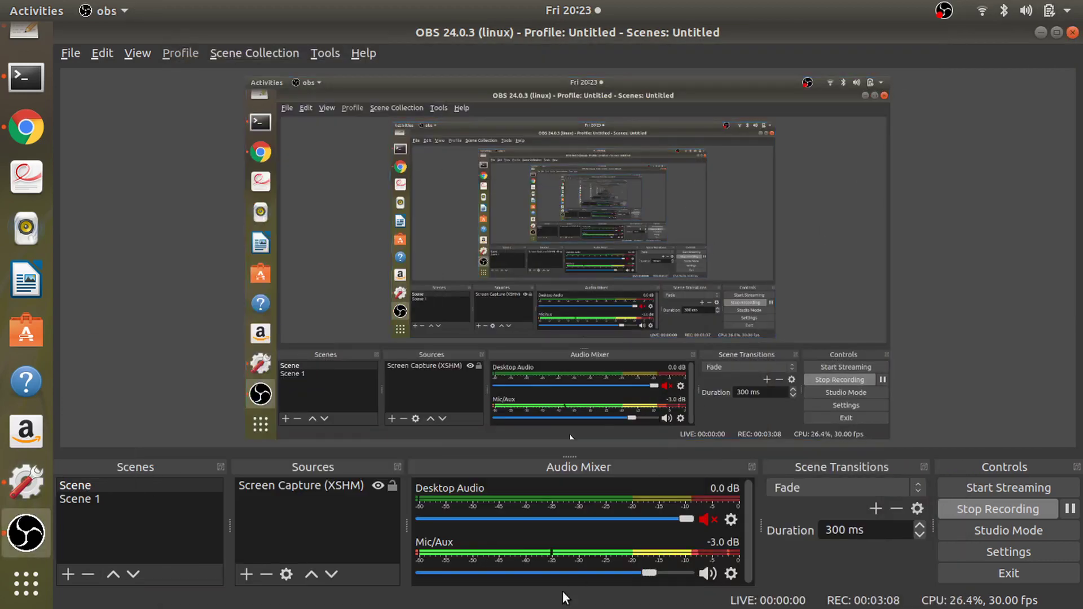